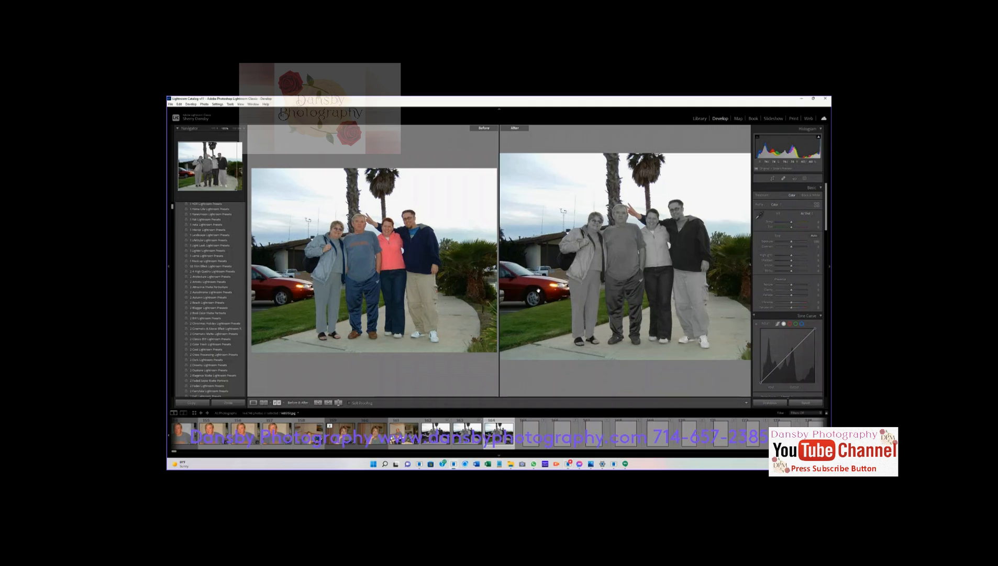
Inspect the group photo up close and reset all of its develop edits to the original colours
{"action": "left_click", "coordinate": [544, 268]}
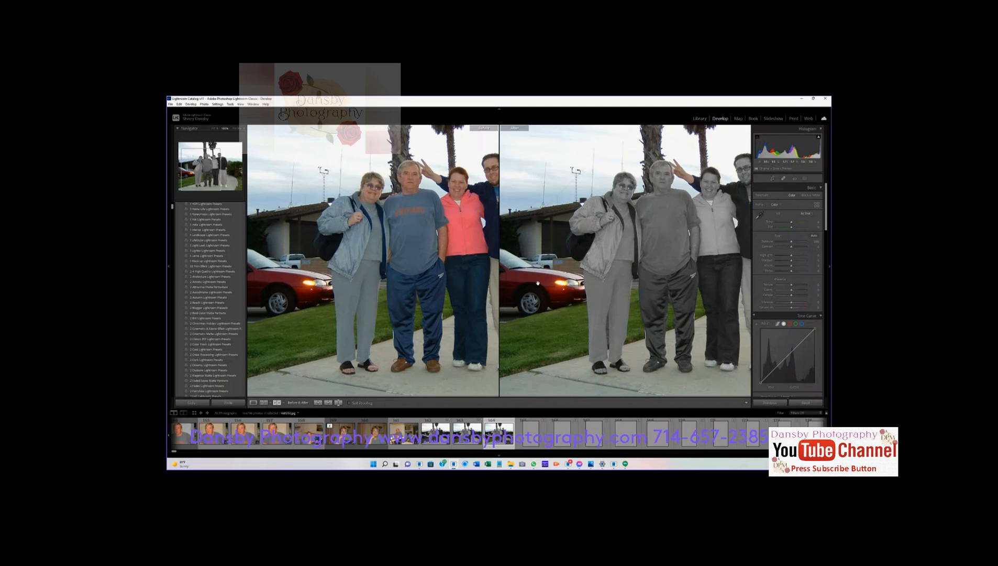
{"action": "left_click_drag", "start_coordinate": [538, 283], "coordinate": [645, 240]}
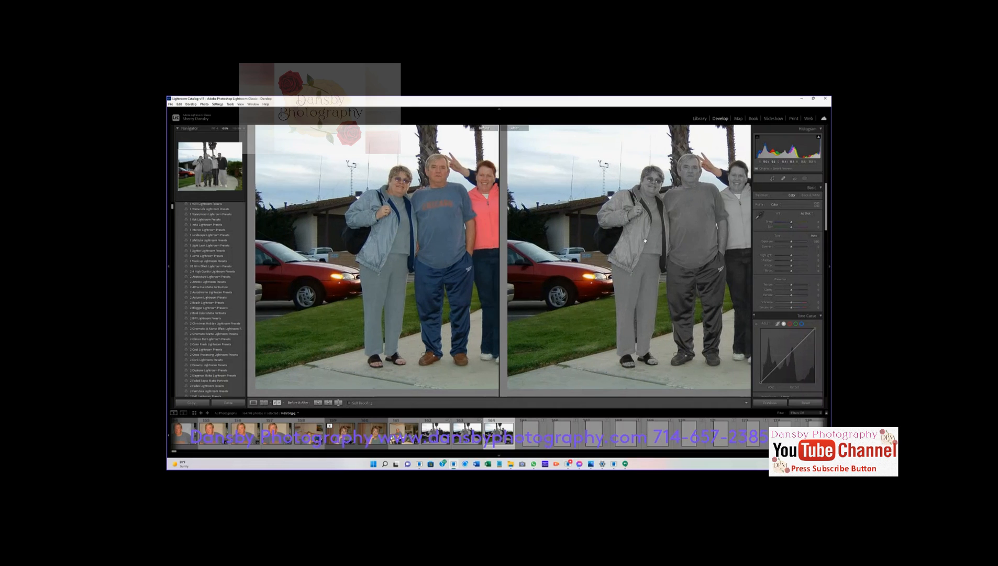
{"action": "left_click", "coordinate": [721, 206]}
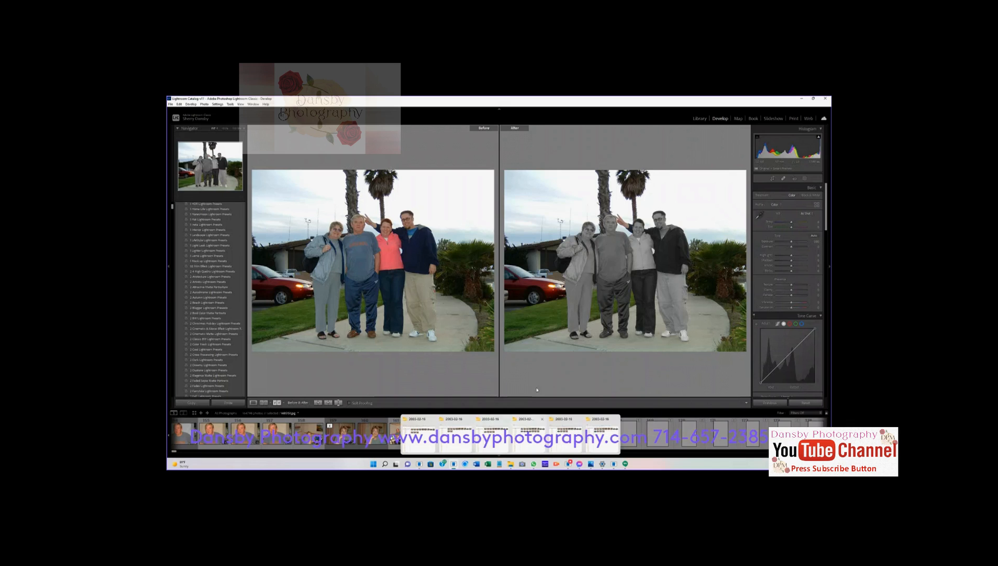
{"action": "left_click", "coordinate": [807, 403]}
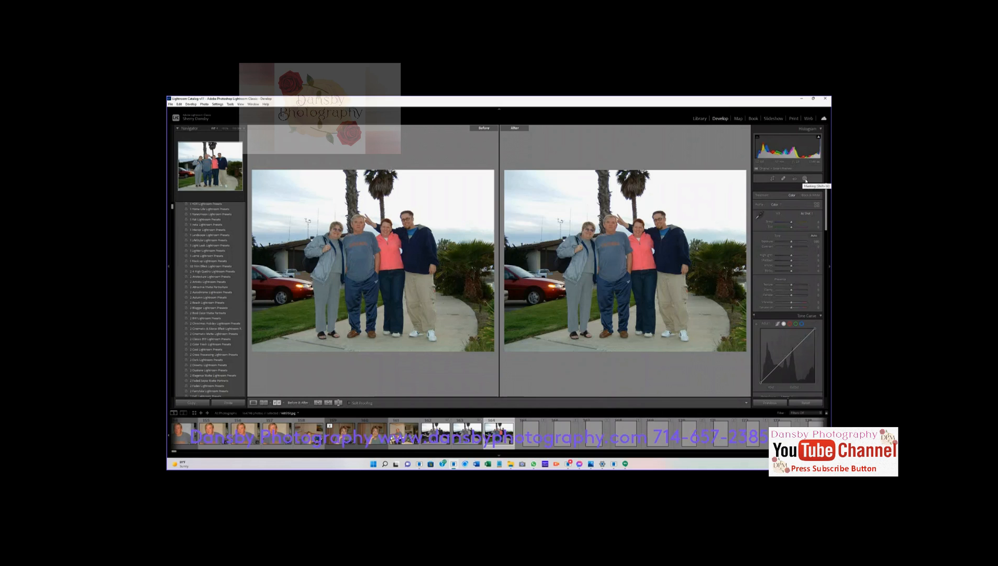
Create a new mask on the four people with Select Subject
{"action": "left_click", "coordinate": [805, 179]}
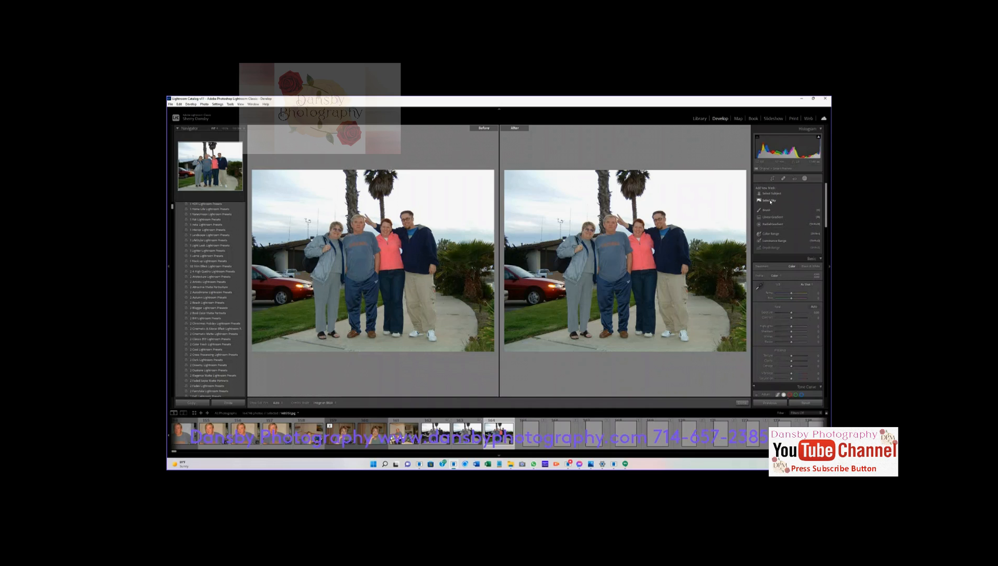
{"action": "left_click", "coordinate": [770, 194]}
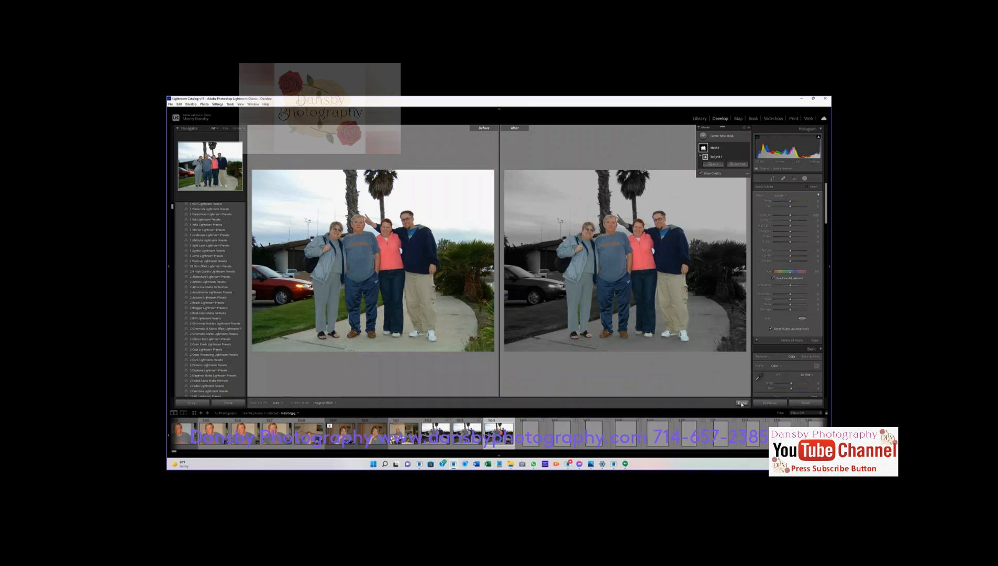
Try lowering the subject mask's Saturation to the minimum with the overlay hidden, and reset the slider
{"action": "scroll", "coordinate": [792, 264], "scroll_direction": "down", "scroll_amount": 5}
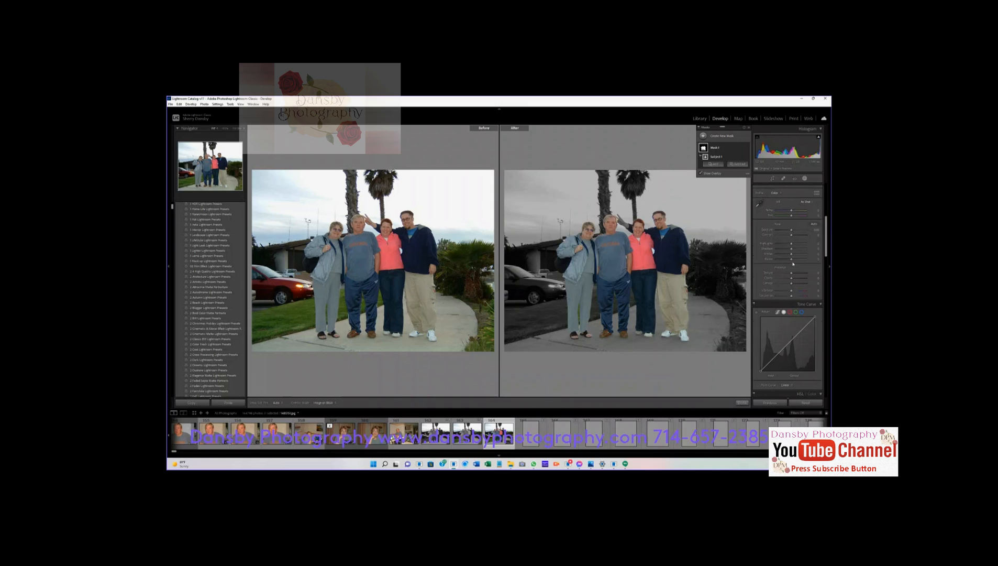
{"action": "scroll", "coordinate": [793, 264], "scroll_direction": "down", "scroll_amount": 8}
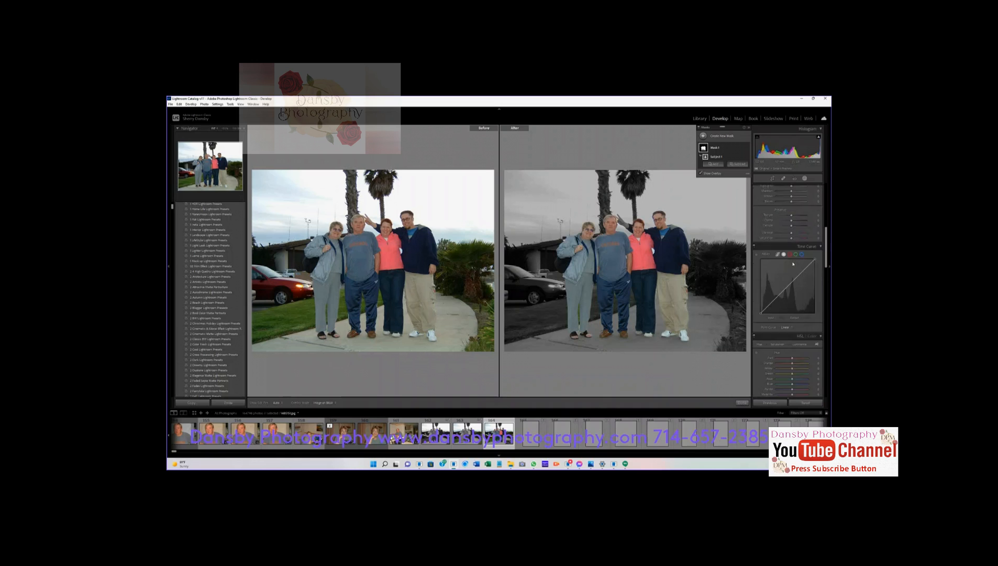
{"action": "scroll", "coordinate": [792, 264], "scroll_direction": "up", "scroll_amount": 10}
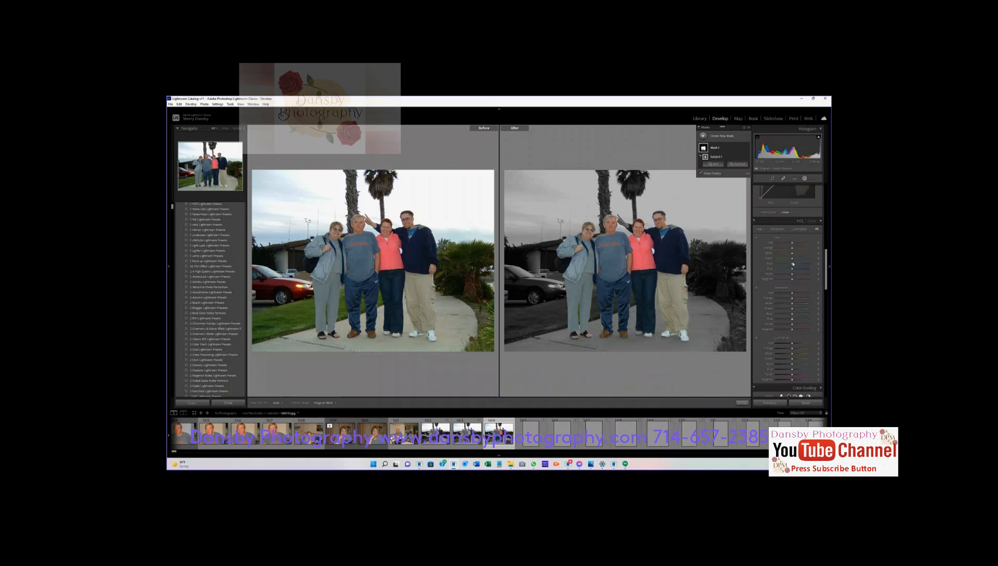
{"action": "scroll", "coordinate": [793, 264], "scroll_direction": "down", "scroll_amount": 2}
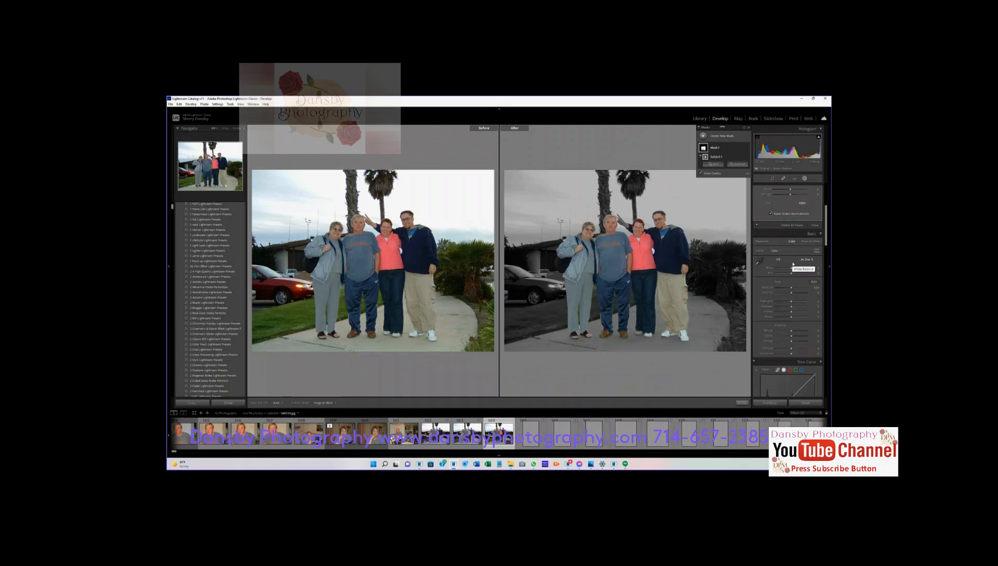
{"action": "scroll", "coordinate": [792, 264], "scroll_direction": "up", "scroll_amount": 4}
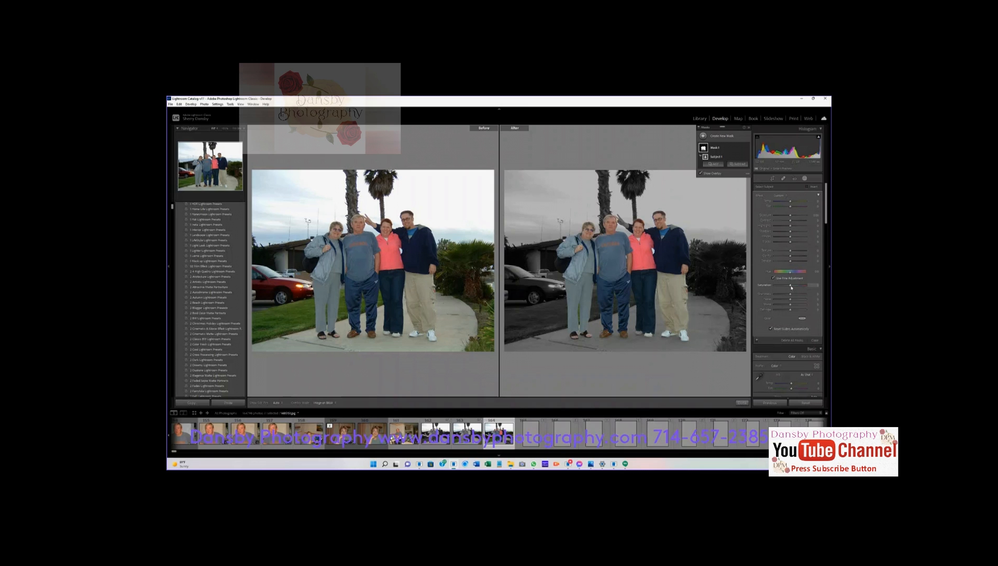
{"action": "key", "text": "o"}
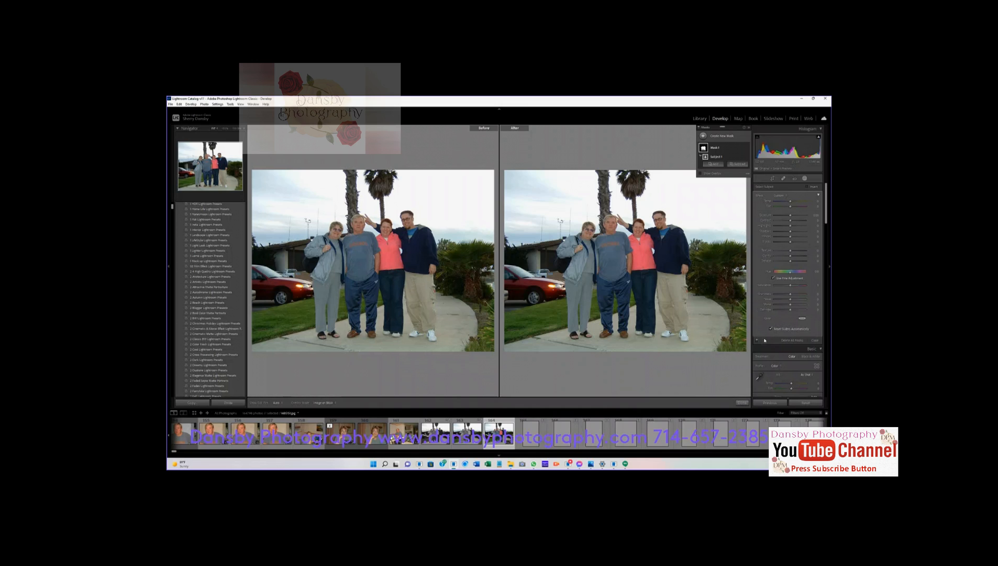
{"action": "left_click_drag", "start_coordinate": [791, 296], "coordinate": [782, 294]}
{"action": "left_click_drag", "start_coordinate": [791, 286], "coordinate": [727, 287]}
{"action": "double_click", "coordinate": [764, 285]}
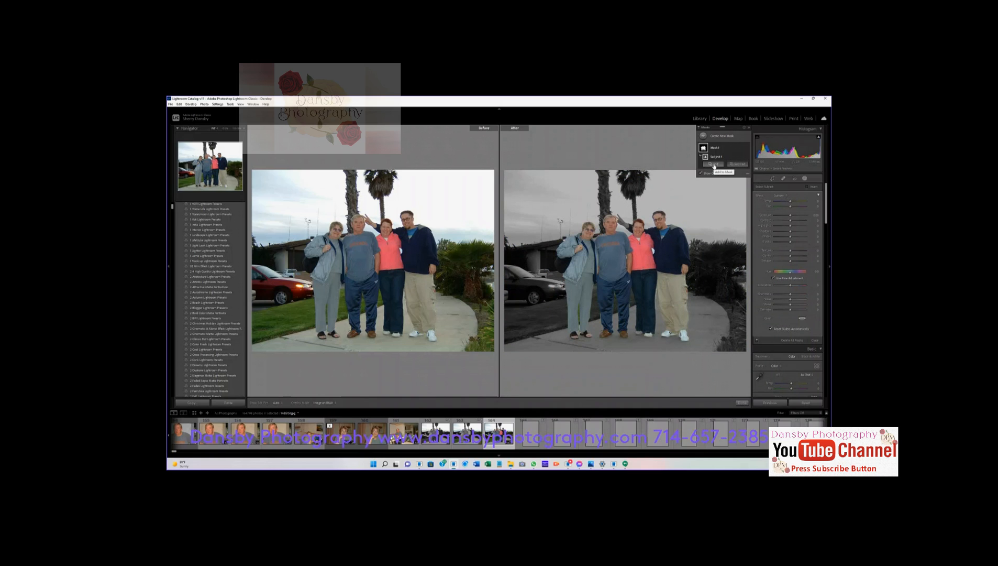
Add a Brush to the subject mask and paint over the raised hand beside the grey-haired man's head
{"action": "left_click", "coordinate": [714, 165]}
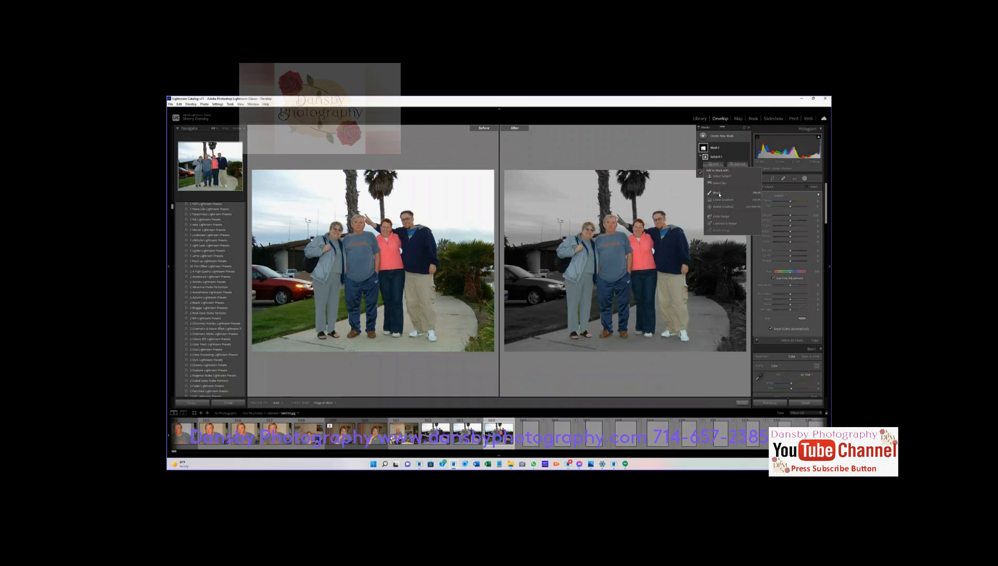
{"action": "left_click", "coordinate": [720, 193]}
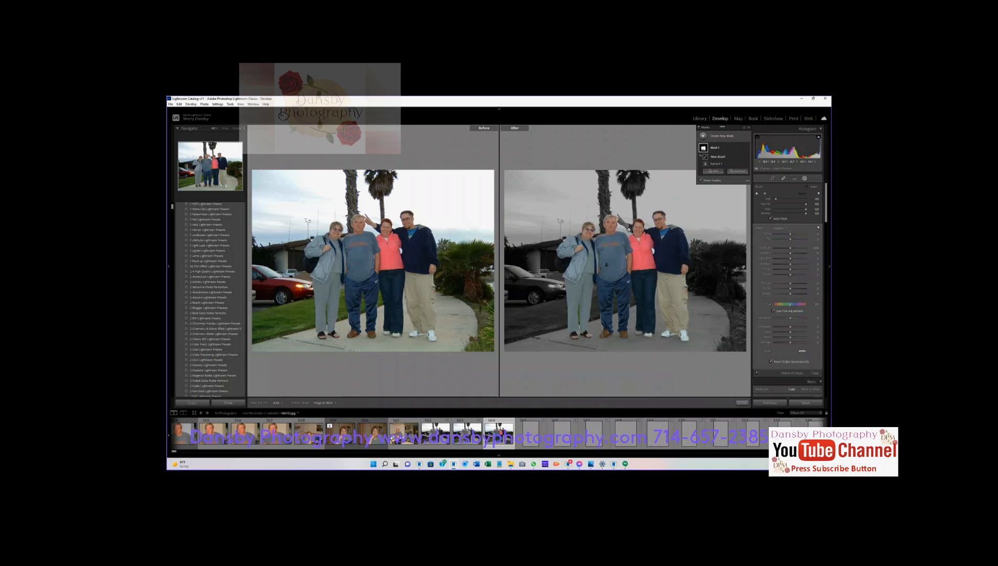
{"action": "key", "text": "z"}
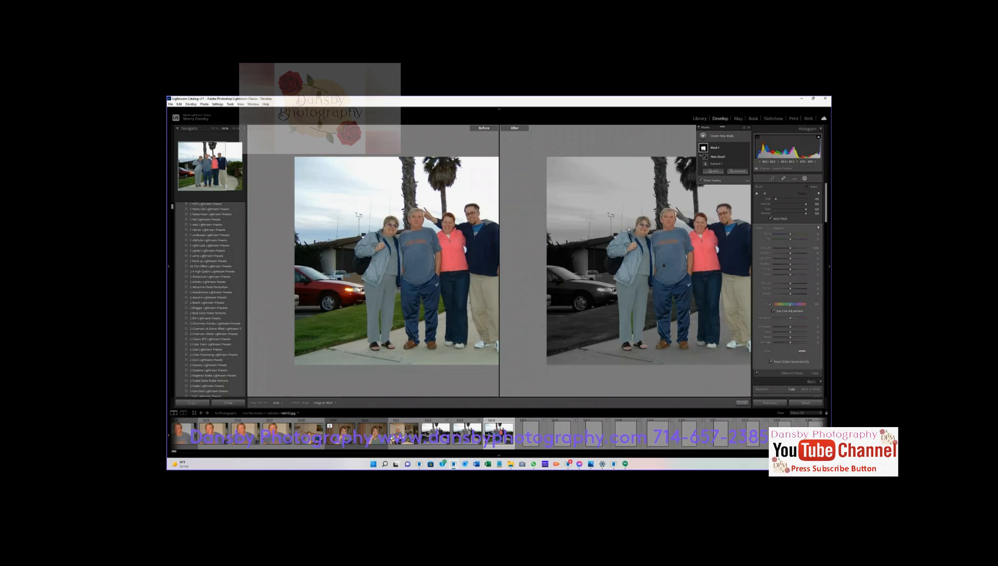
{"action": "left_click_drag", "start_coordinate": [725, 246], "coordinate": [592, 289]}
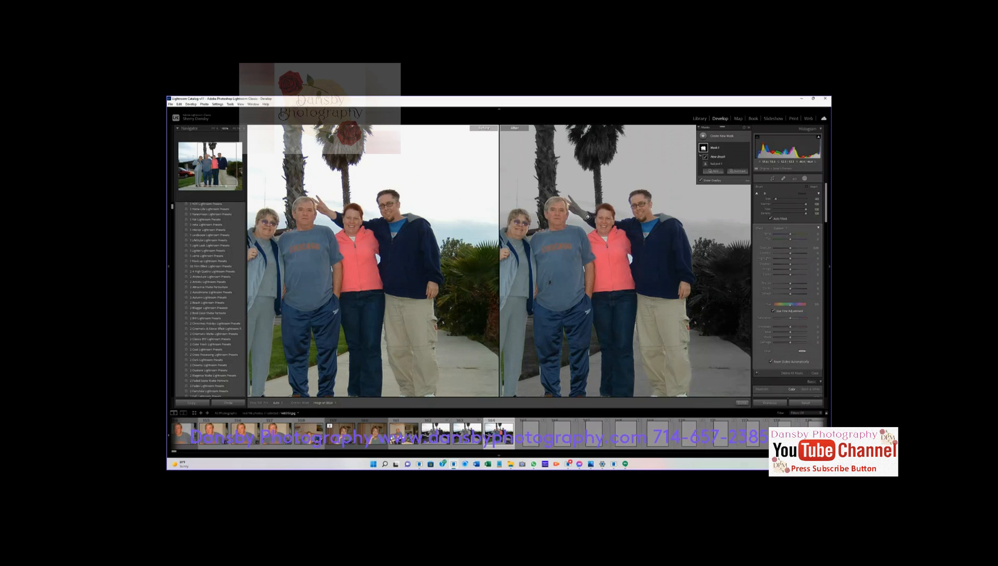
{"action": "left_click_drag", "start_coordinate": [587, 216], "coordinate": [573, 204]}
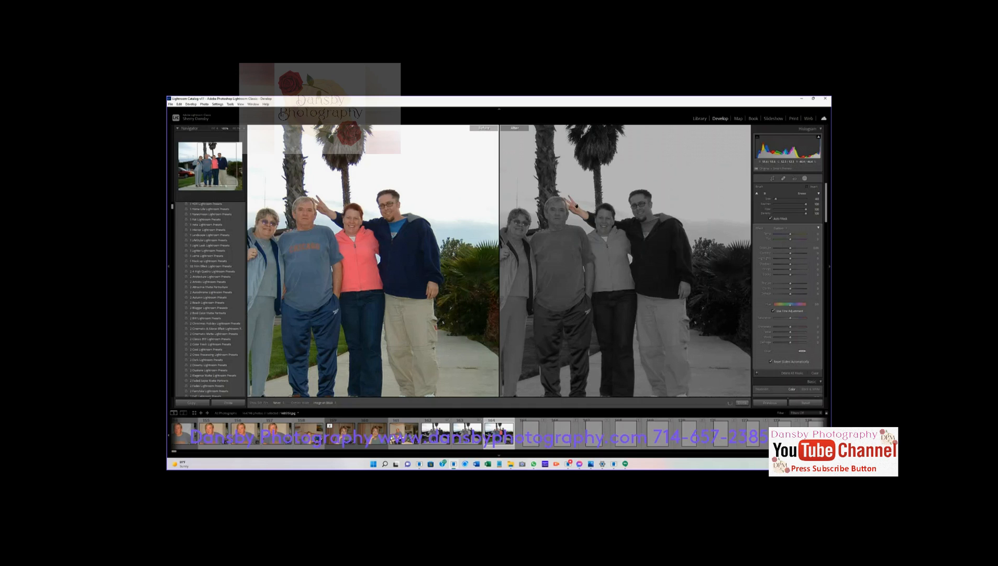
{"action": "left_click_drag", "start_coordinate": [568, 208], "coordinate": [581, 213]}
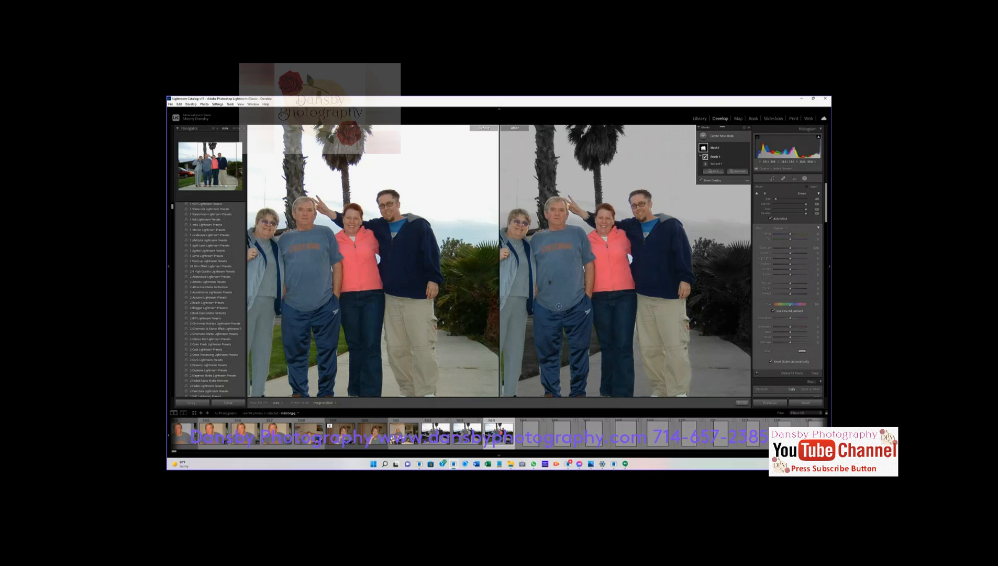
Brush the missed spot at the shoes of the woman in pink into the mask and check the feet up close
{"action": "scroll", "coordinate": [566, 325], "scroll_direction": "down", "scroll_amount": 4}
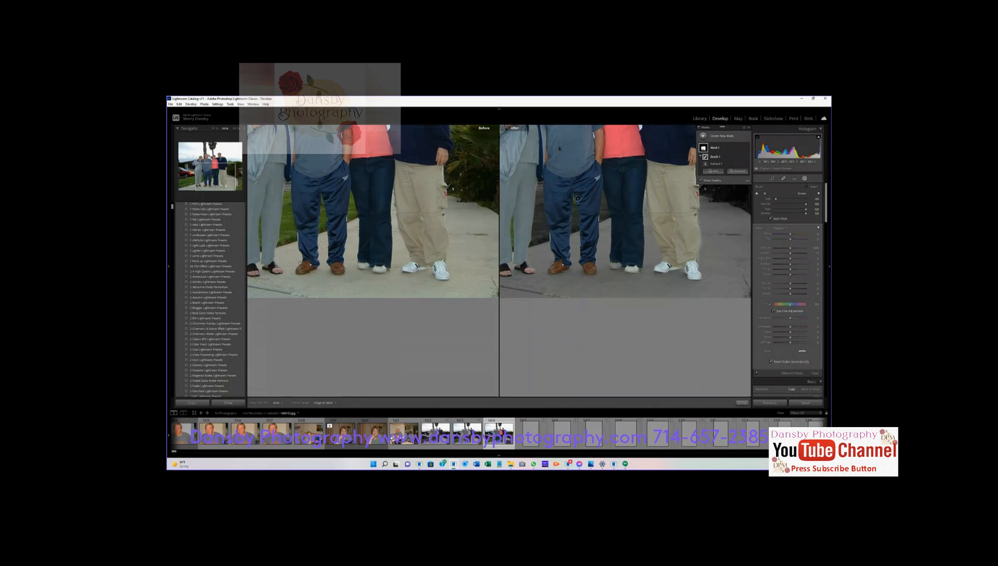
{"action": "left_click_drag", "start_coordinate": [616, 265], "coordinate": [617, 263]}
{"action": "scroll", "coordinate": [587, 213], "scroll_direction": "down", "scroll_amount": 1}
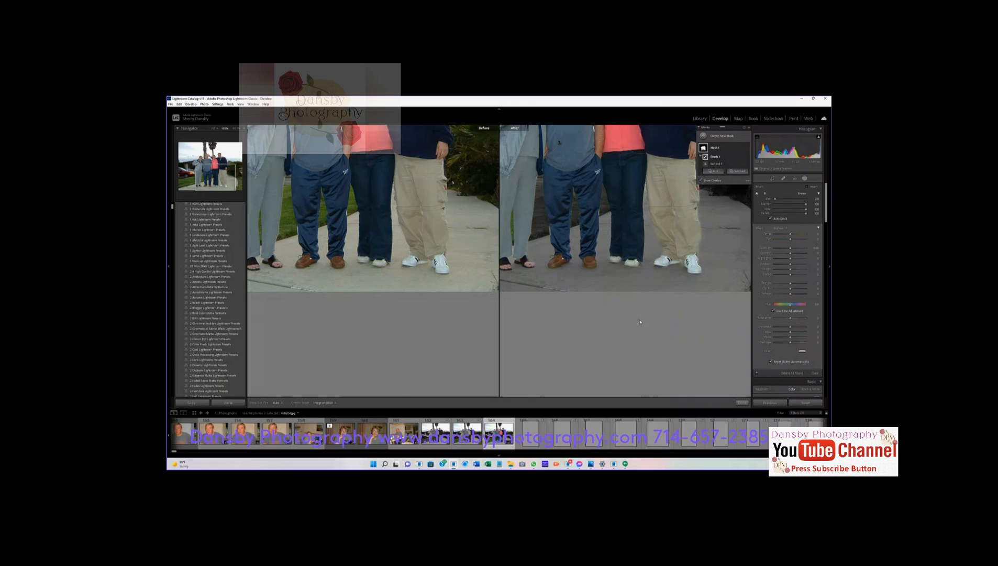
{"action": "key", "text": "ctrl+equal"}
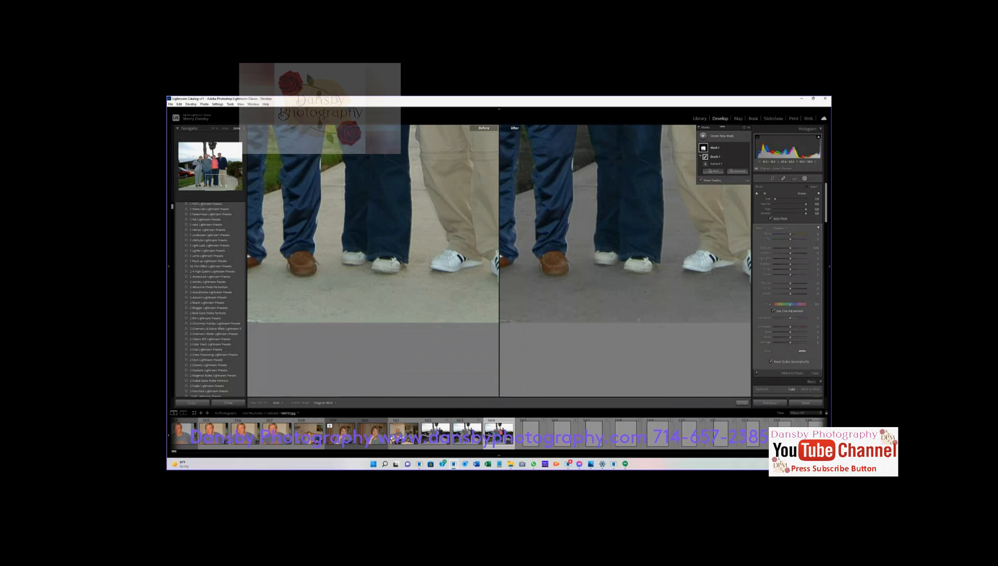
Hide the mask overlay, lower the mask's Saturation to the minimum so the people turn black and white, and finish masking
{"action": "key", "text": "ctrl+0"}
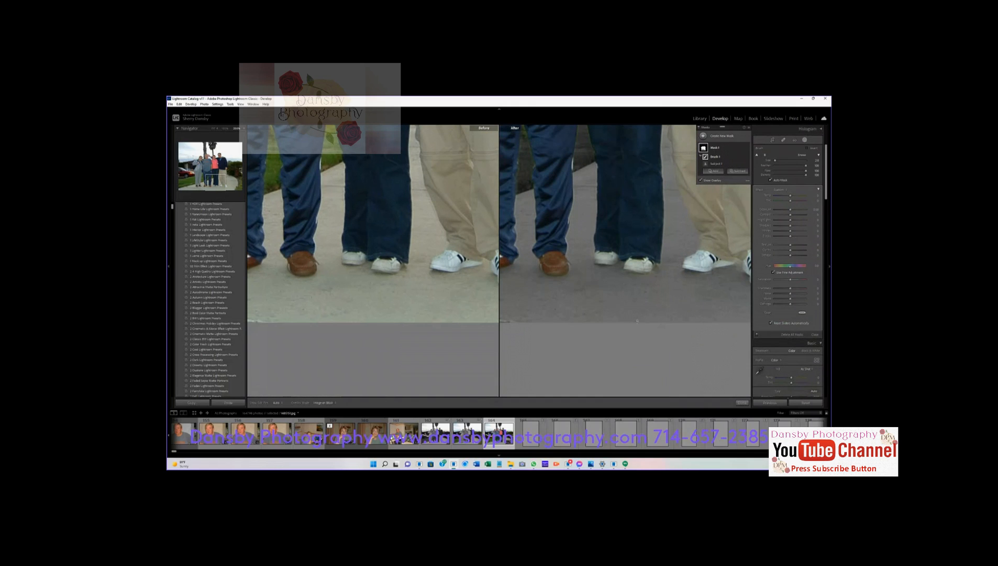
{"action": "key", "text": "ctrl+minus"}
{"action": "key", "text": "ctrl+minus"}
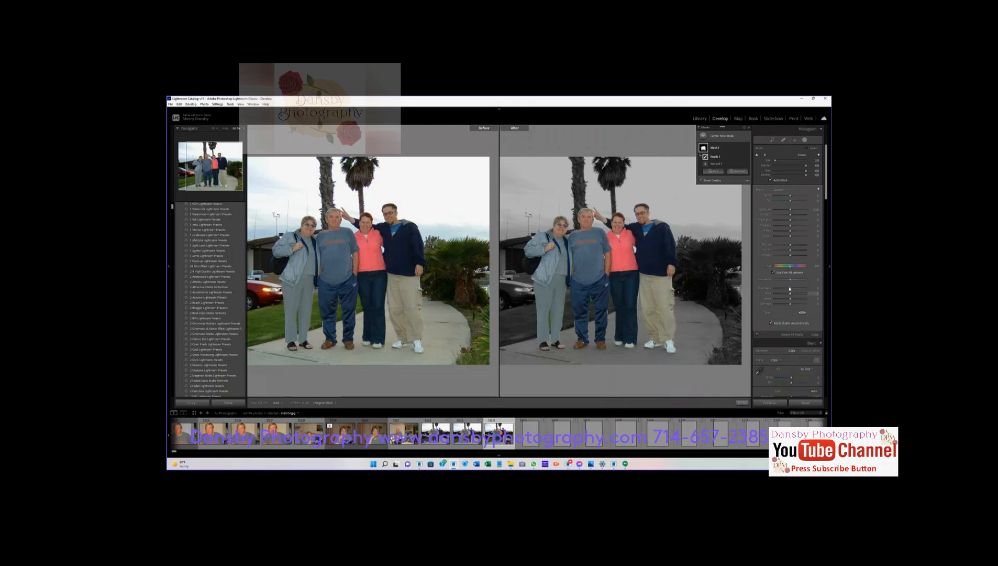
{"action": "key", "text": "o"}
{"action": "left_click_drag", "start_coordinate": [791, 281], "coordinate": [741, 279]}
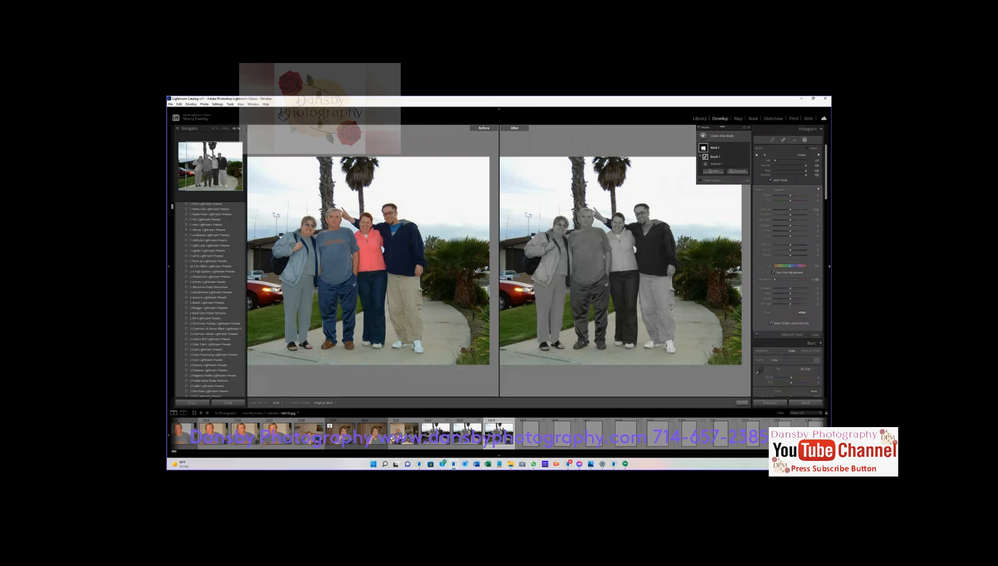
{"action": "left_click", "coordinate": [742, 403]}
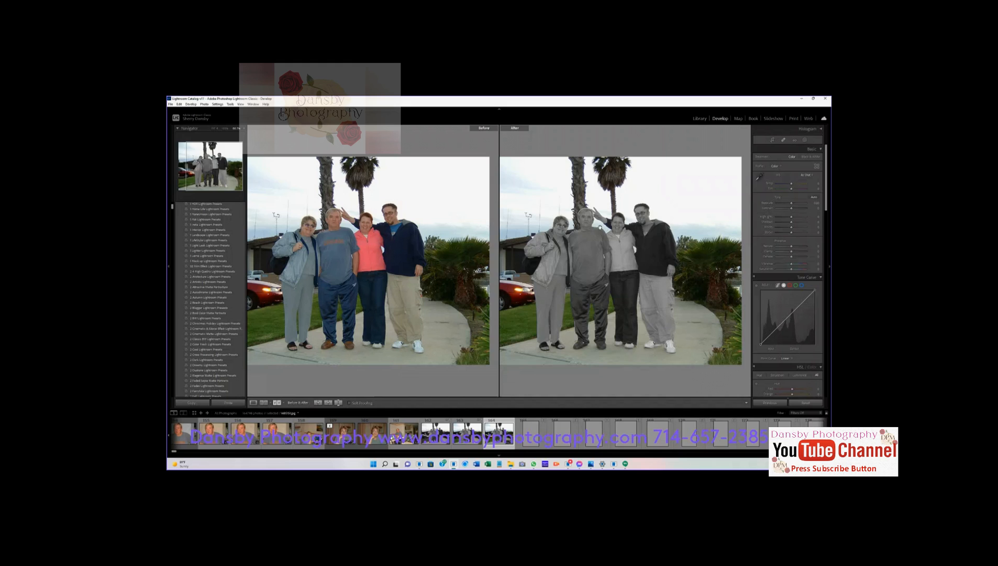
Export the edited photo as a JPEG to the same folder as the original, using a unique file name
{"action": "right_click", "coordinate": [609, 252]}
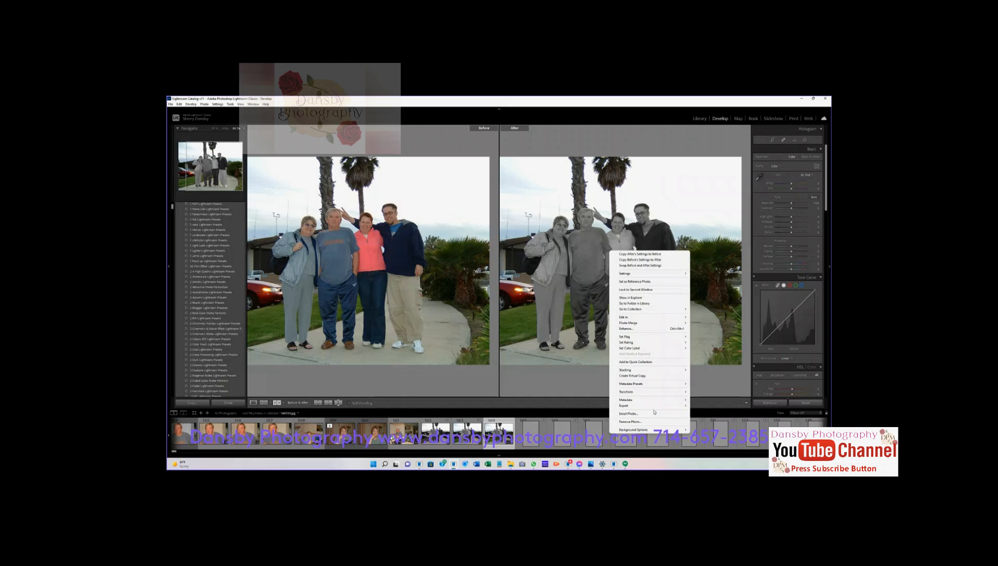
{"action": "mouse_move", "coordinate": [653, 409]}
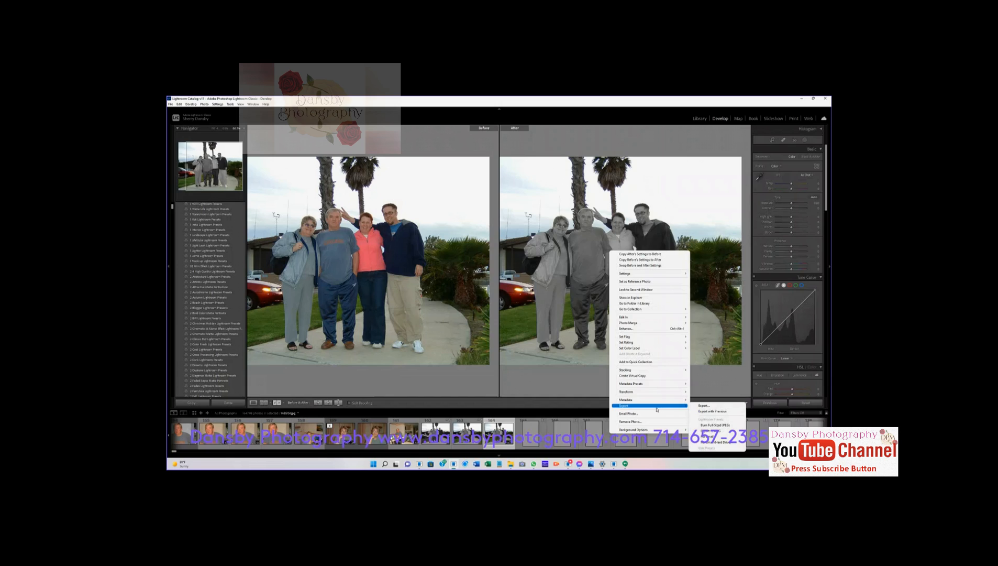
{"action": "left_click", "coordinate": [700, 406]}
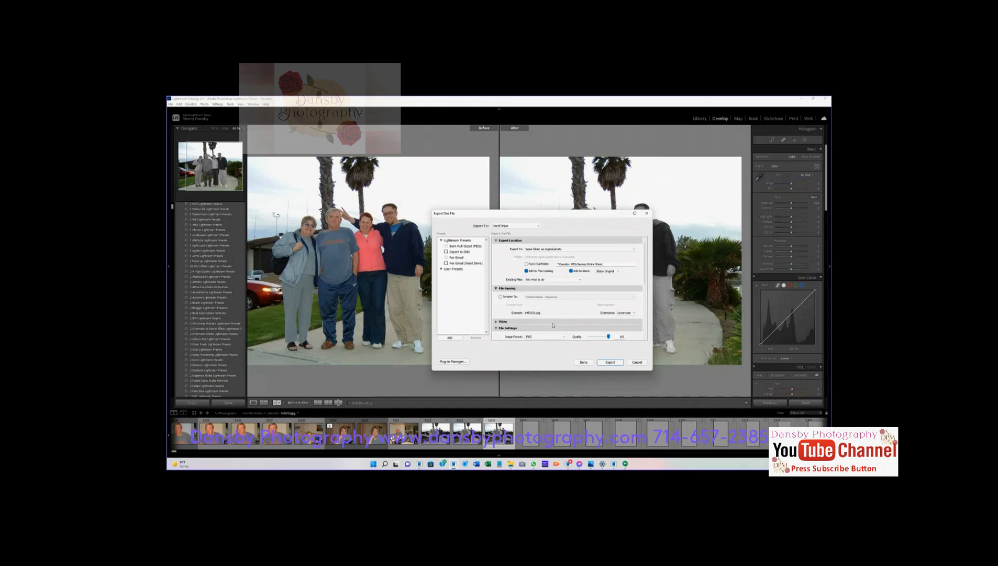
{"action": "left_click", "coordinate": [605, 363]}
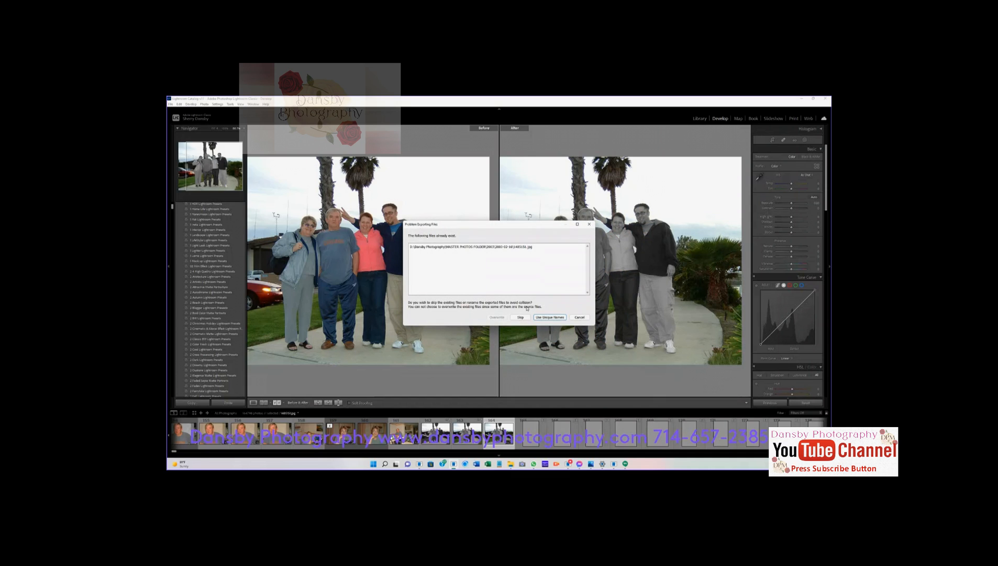
{"action": "left_click", "coordinate": [540, 318]}
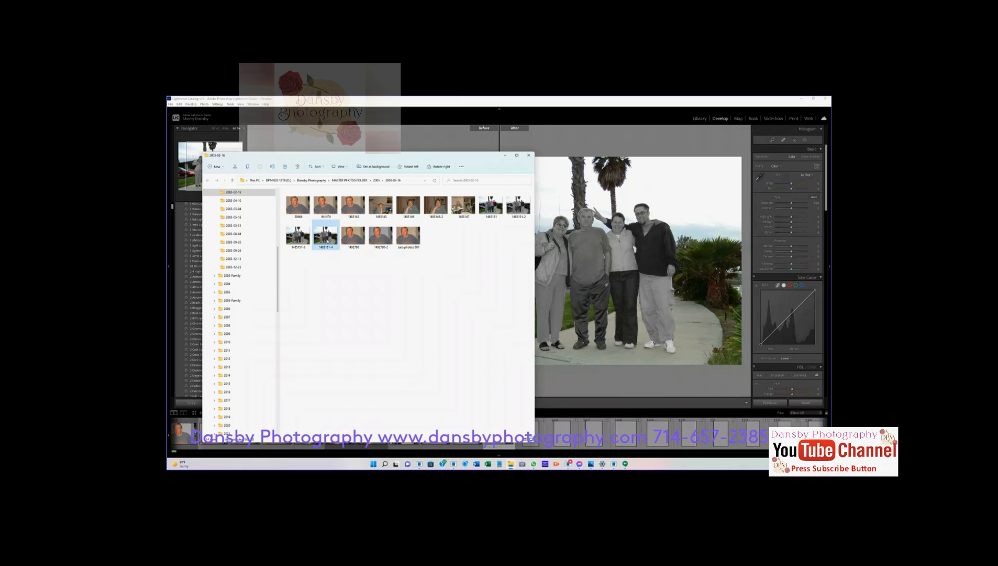
Open the exported photo from File Explorer in Photos, minimize the folder window and place the viewer beside the edited version
{"action": "key", "text": "Return"}
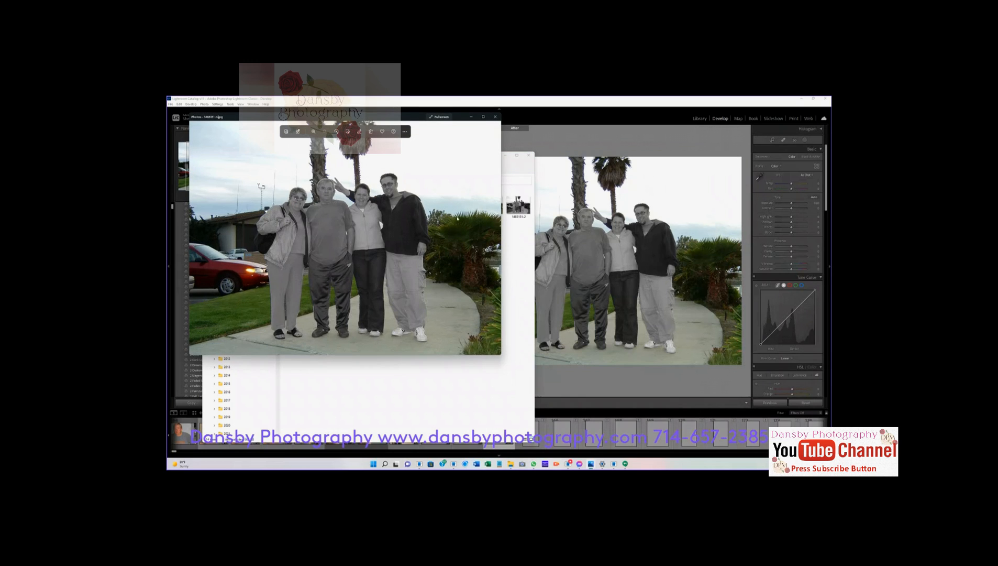
{"action": "left_click", "coordinate": [505, 155]}
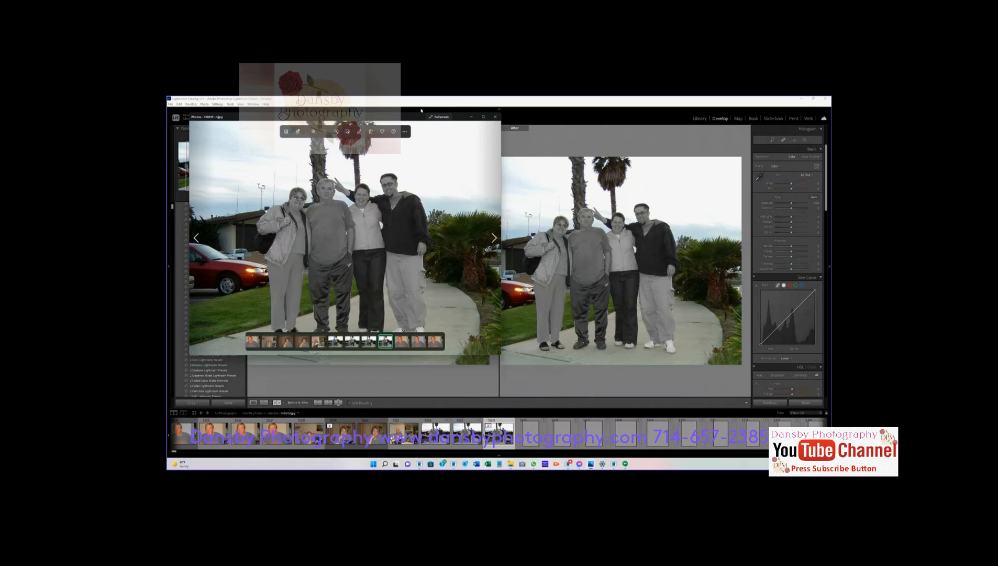
{"action": "left_click_drag", "start_coordinate": [410, 114], "coordinate": [409, 153]}
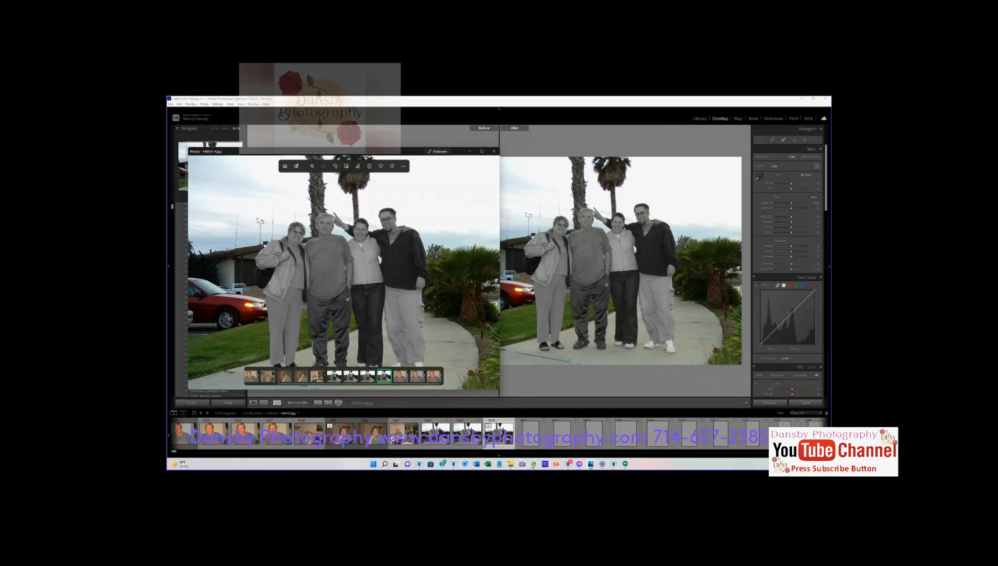
{"action": "mouse_move", "coordinate": [566, 465]}
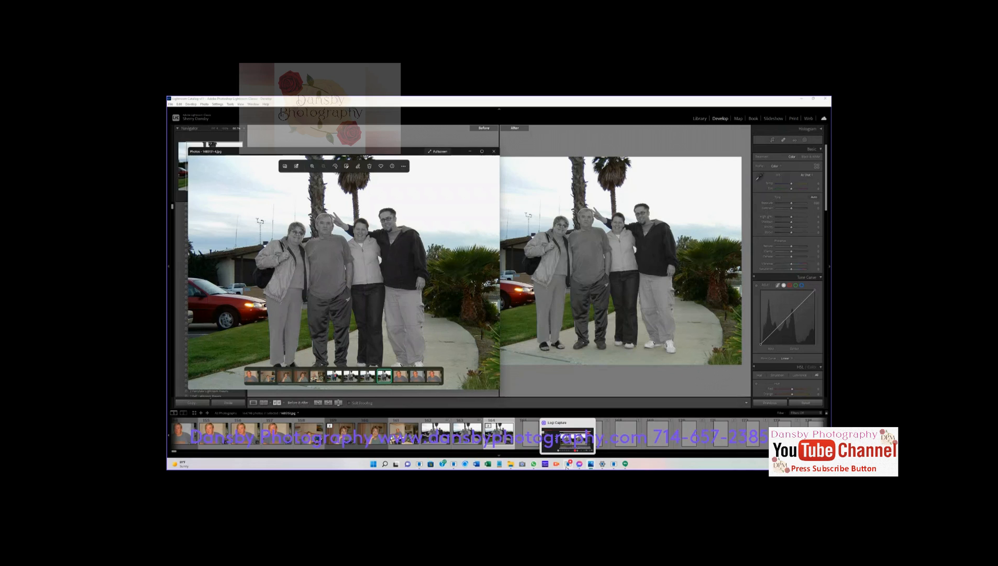